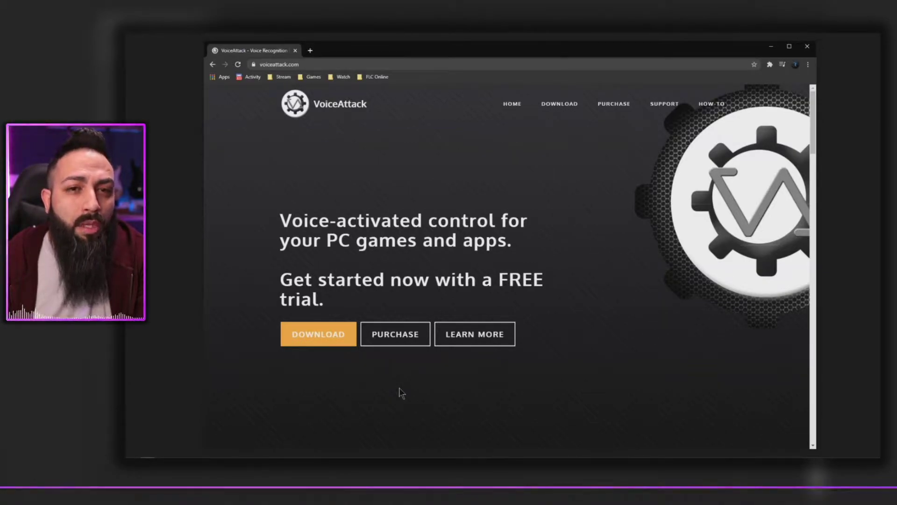
Download the VoiceAttack version 1.8.7 installer from the site's Download page.
click(325, 328)
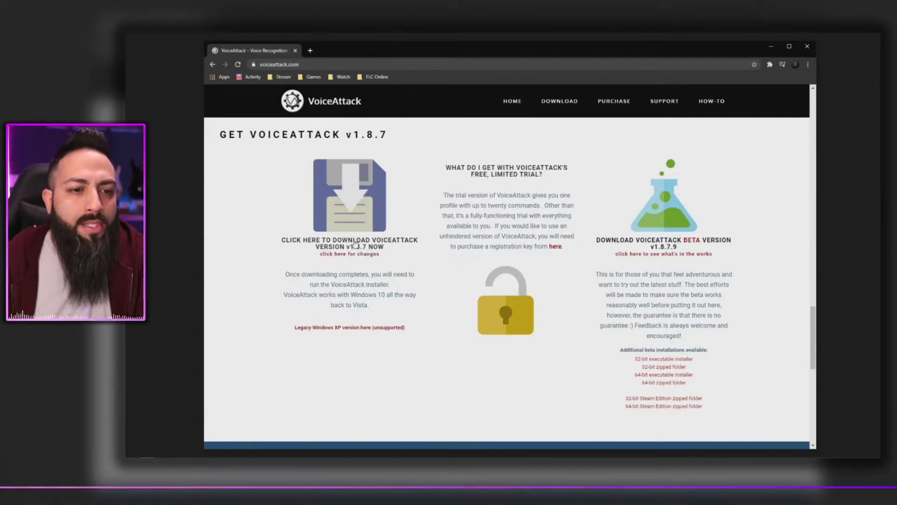
click(355, 244)
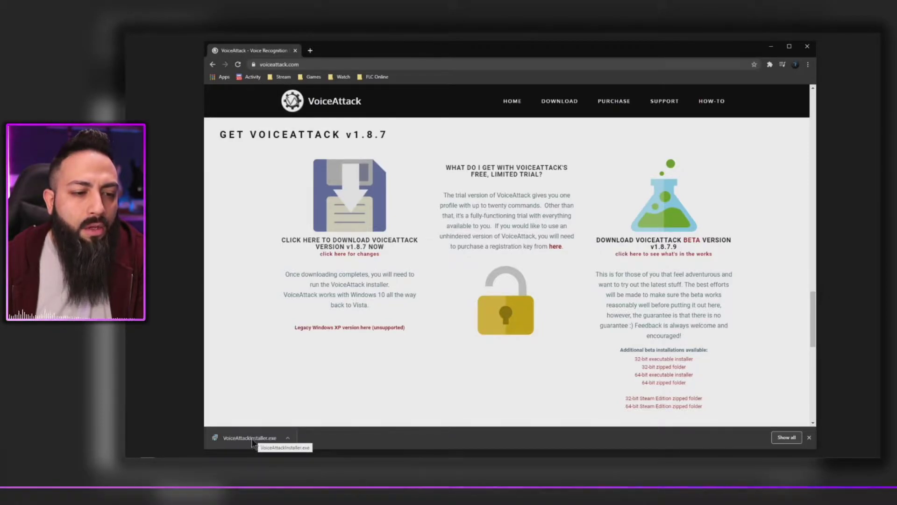
Install VoiceAttack into Program Files (x86)\VoiceAttack with a desktop shortcut, accepting the license.
click(252, 440)
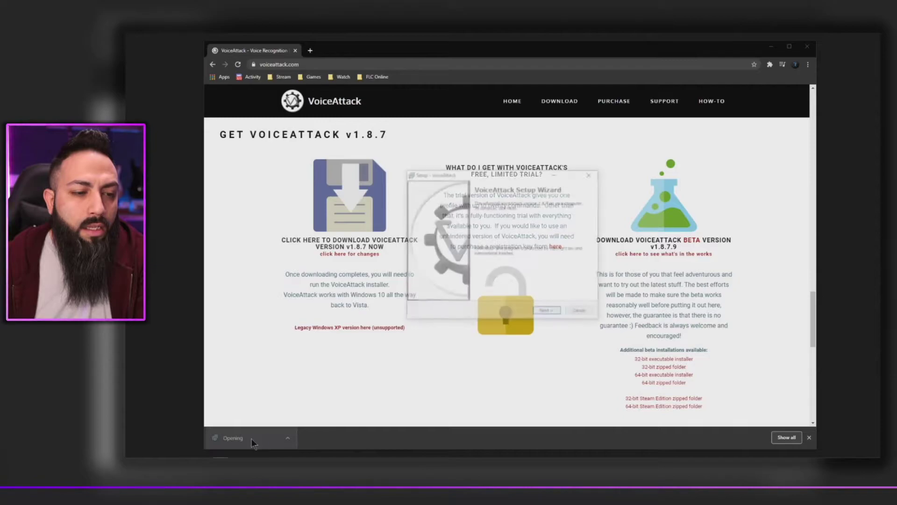
click(548, 312)
click(442, 288)
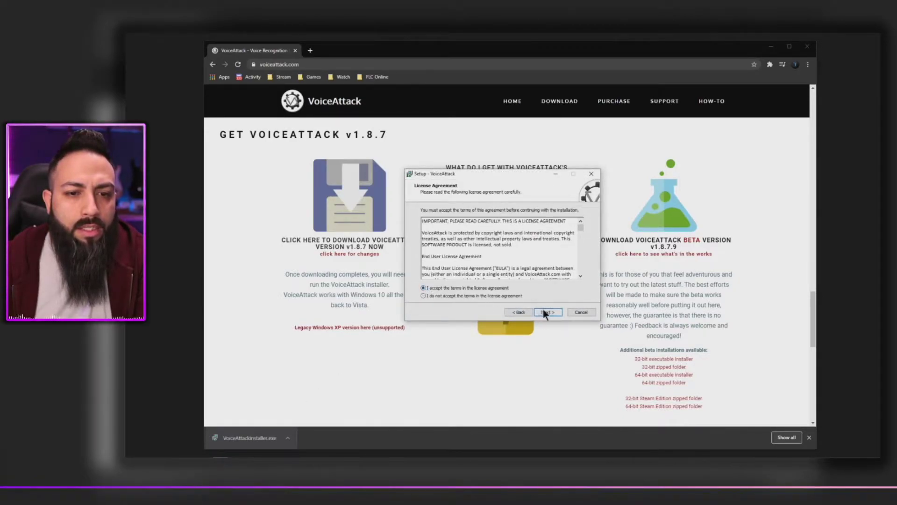
click(543, 311)
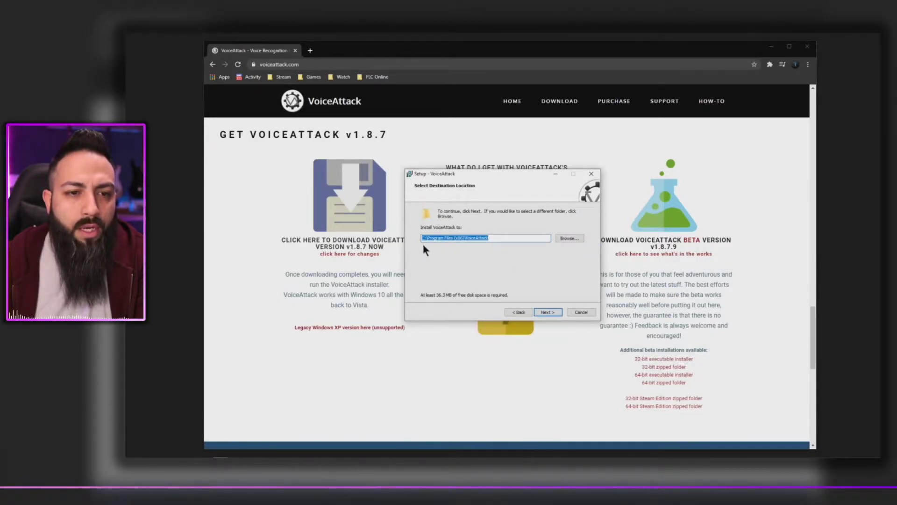
click(547, 312)
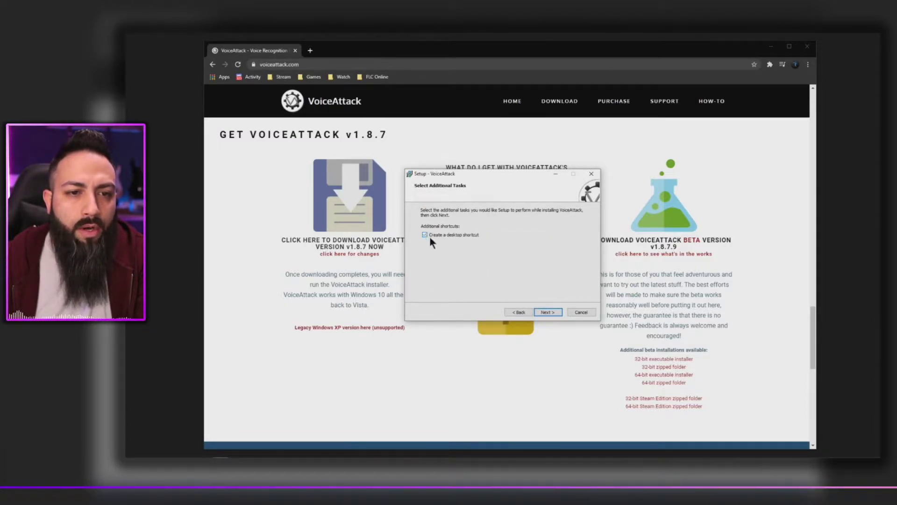
click(548, 312)
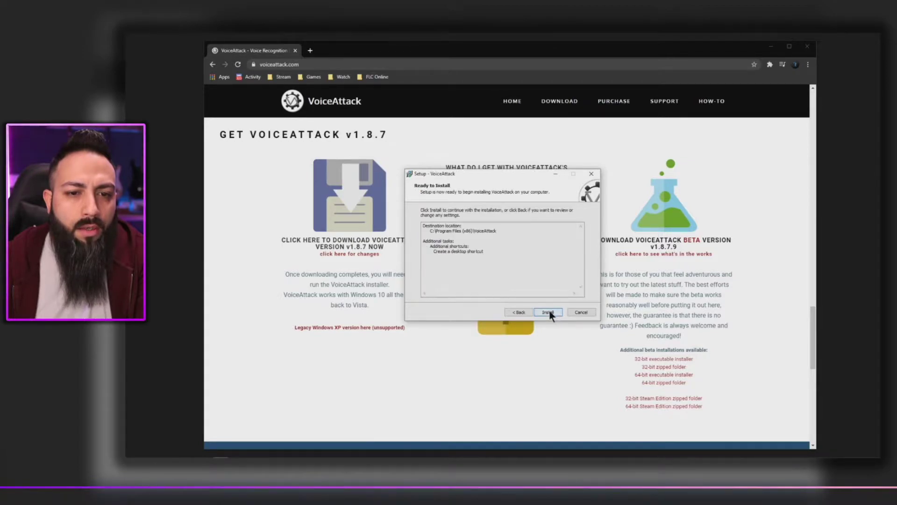
click(549, 311)
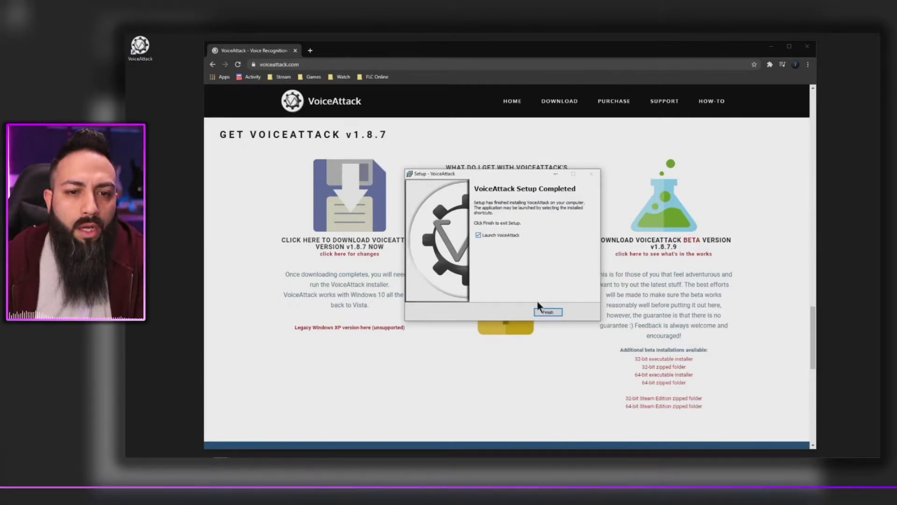
Launch VoiceAttack and turn off the trial message, startup tips and security warning.
click(548, 312)
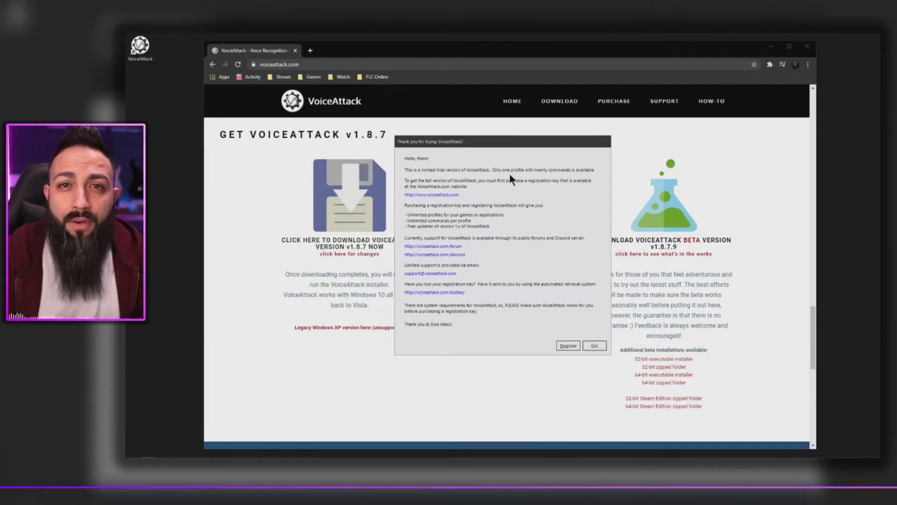
click(595, 345)
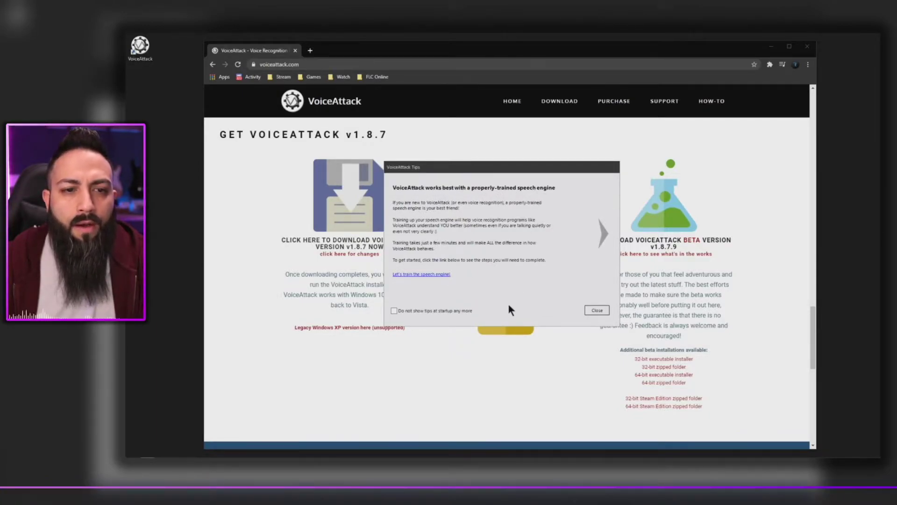
click(394, 310)
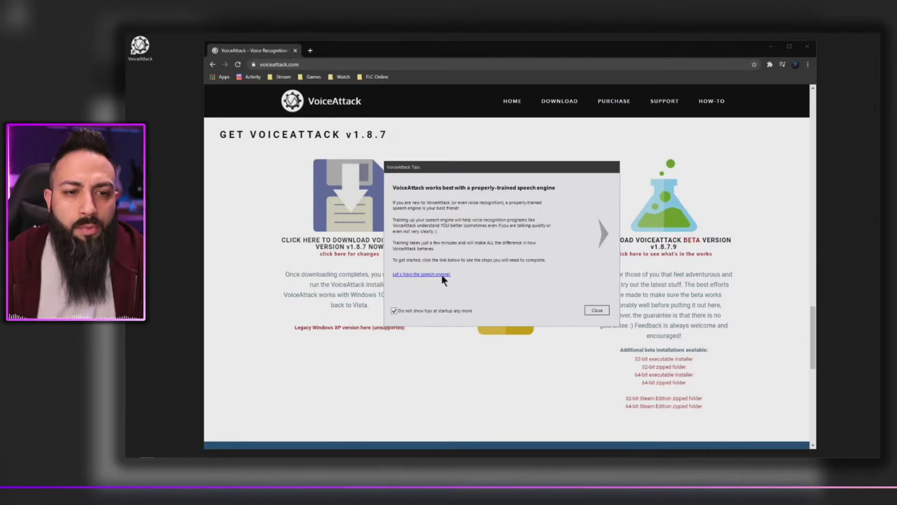
click(596, 309)
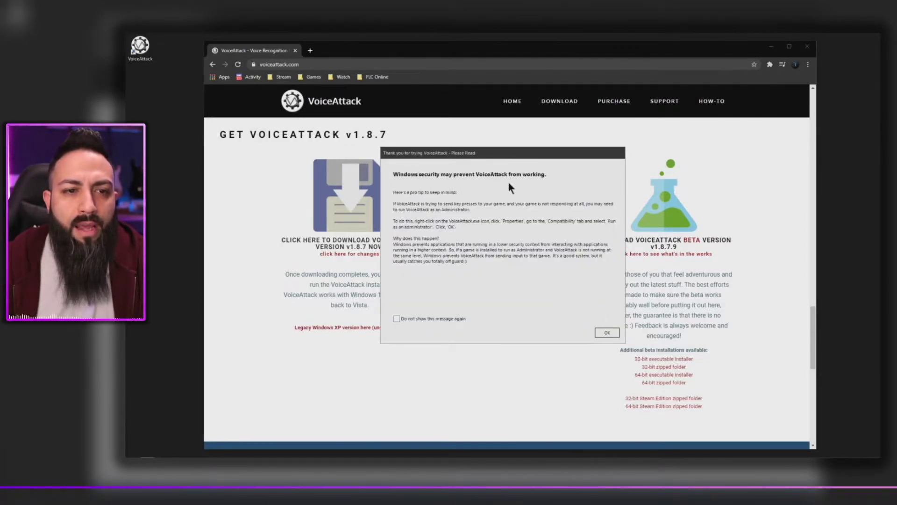
click(397, 318)
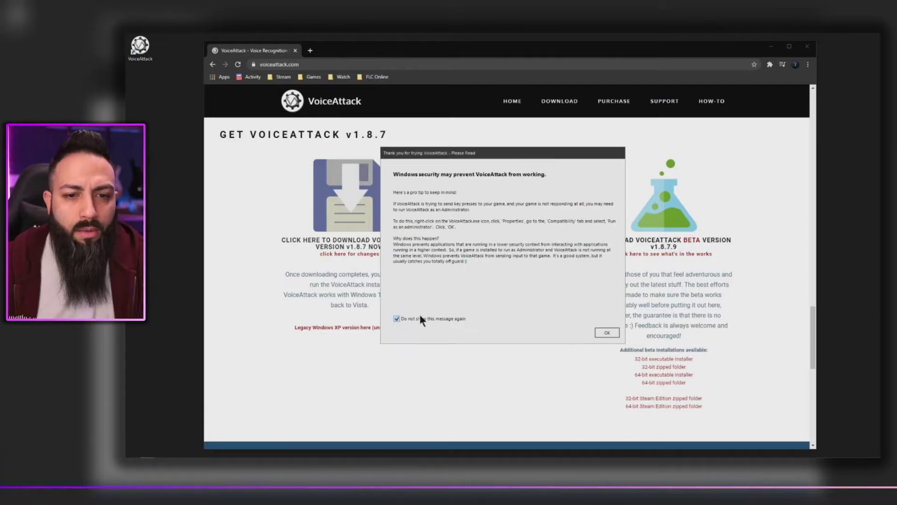
click(606, 332)
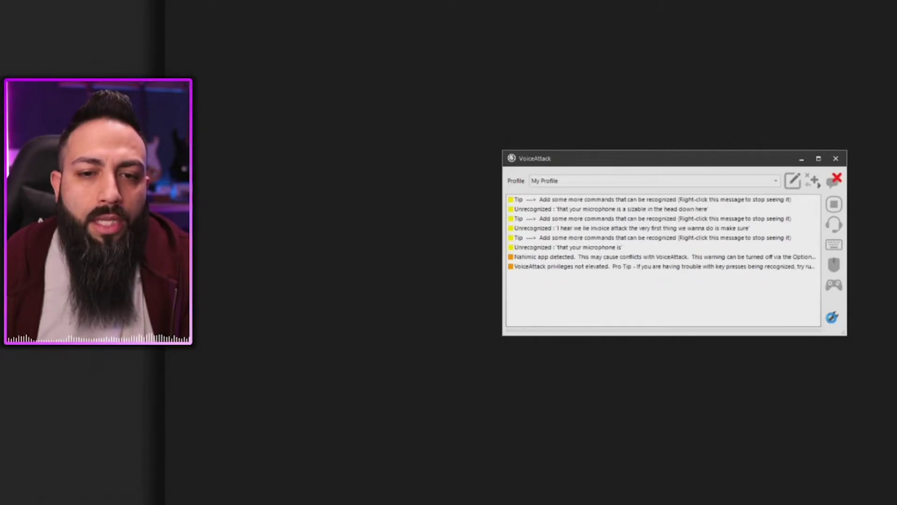
Make Microphone (Yeti Stereo Microphone) the default recording device in VoiceAttack's Audio settings.
click(833, 320)
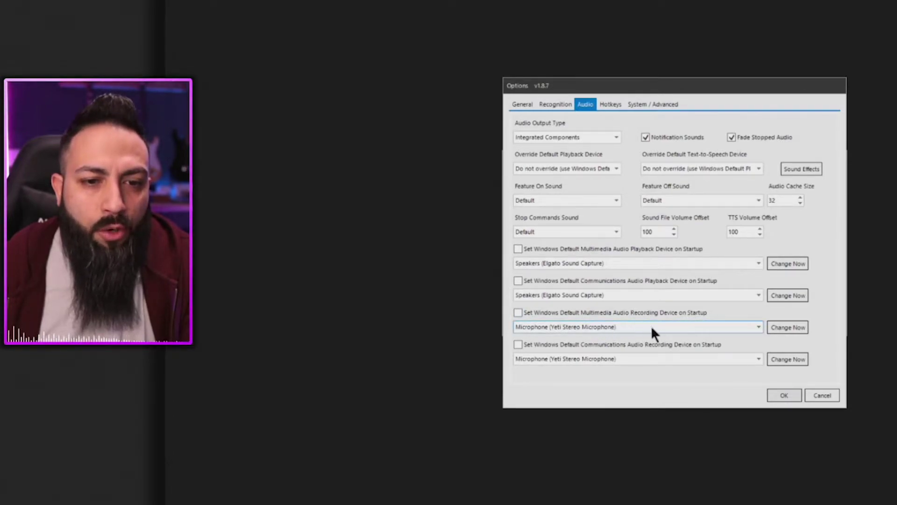
click(758, 326)
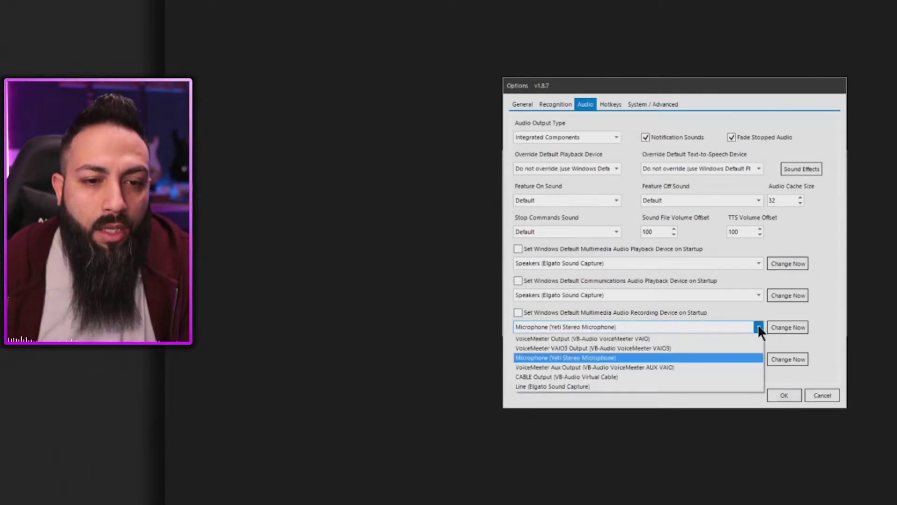
click(615, 356)
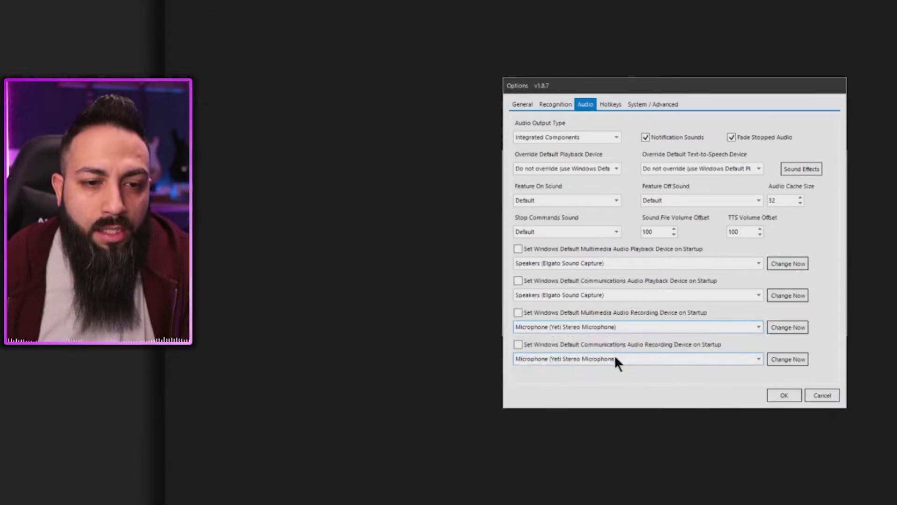
click(786, 327)
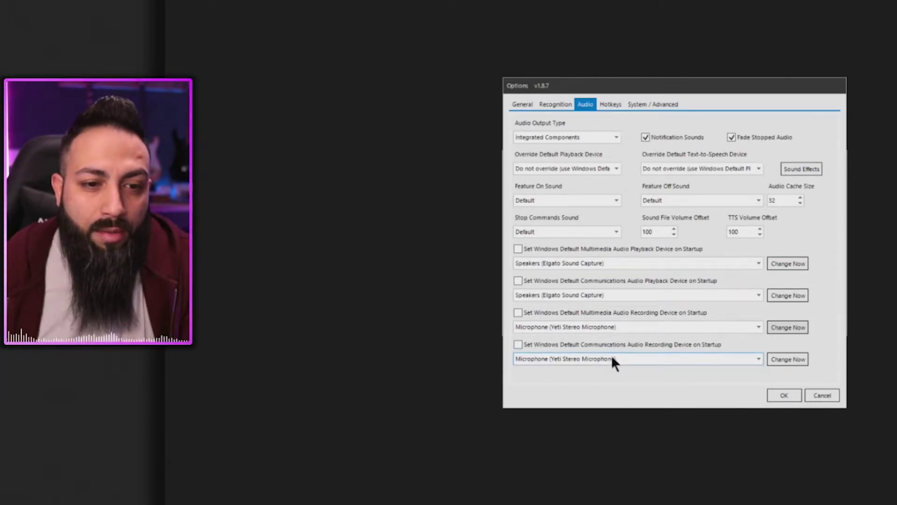
click(784, 395)
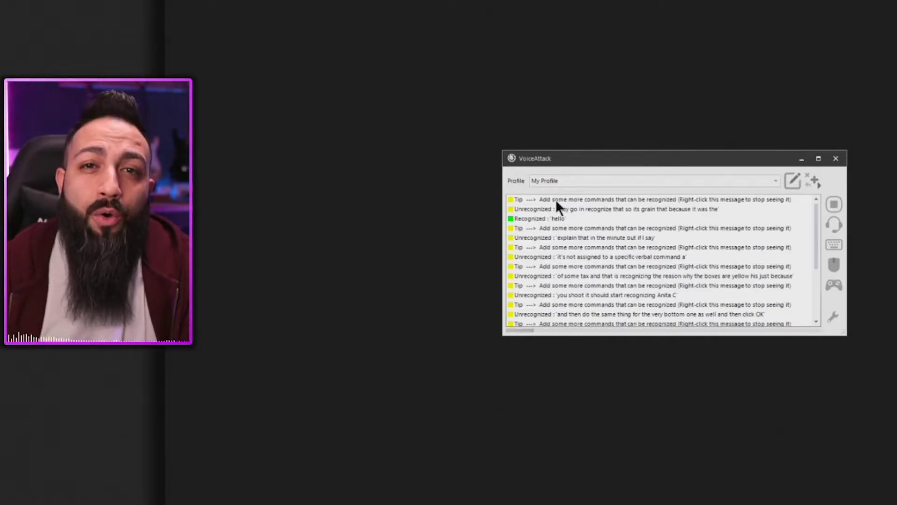
click(792, 181)
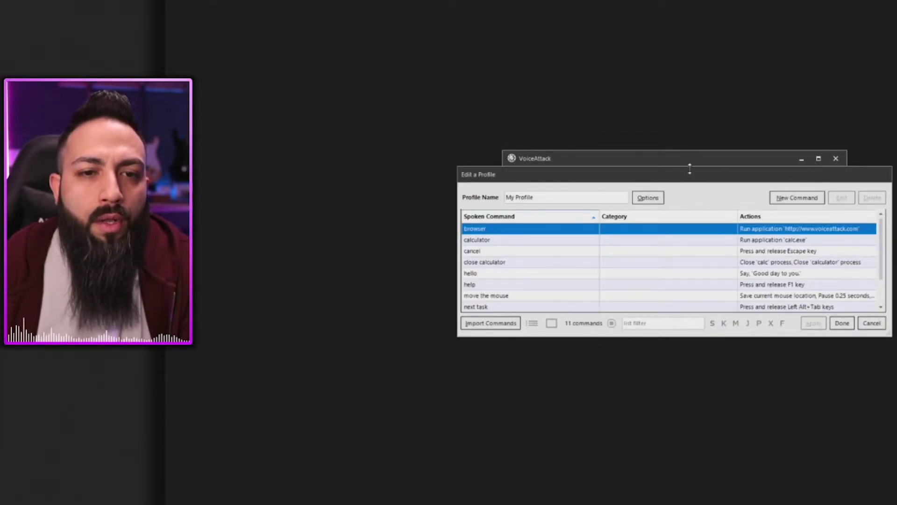
drag(689, 166, 691, 78)
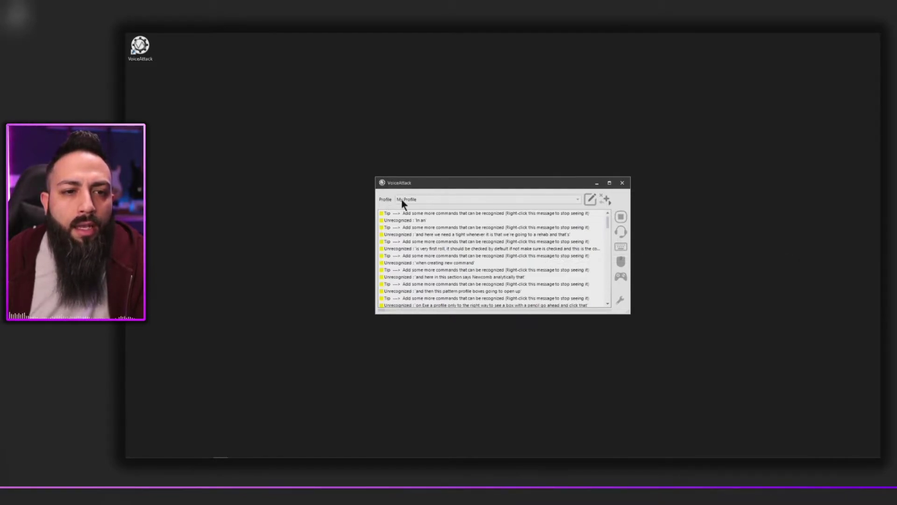
Edit My Profile and start a new command.
click(590, 198)
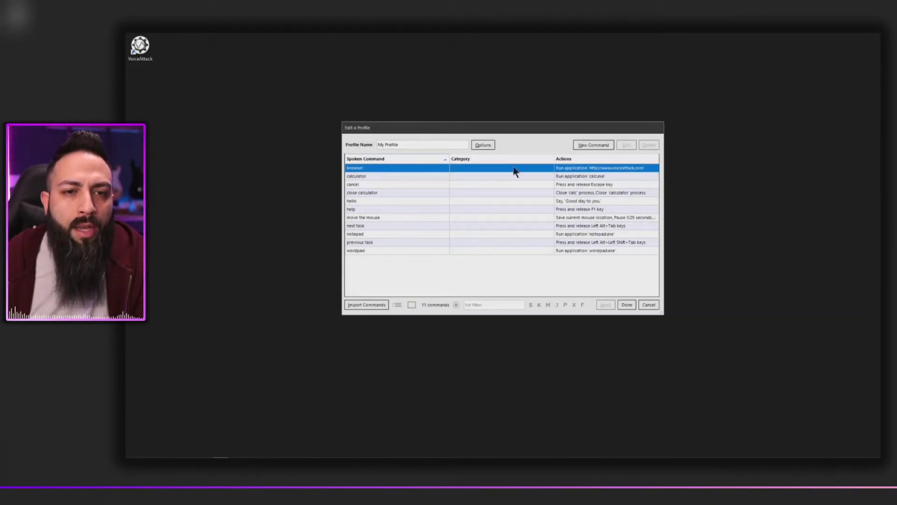
click(590, 144)
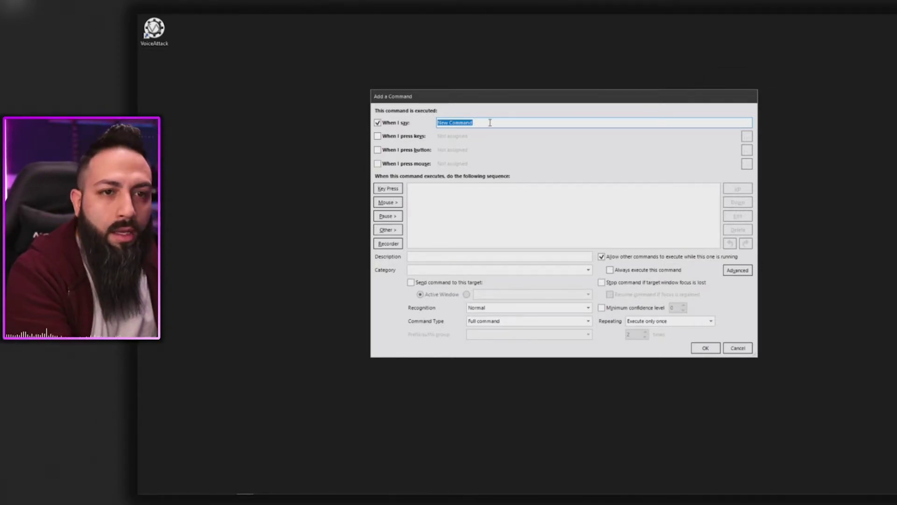
Set the phrase 'Howdy' with a 'Good day to you' text-to-speech reply, and save.
text(Howdy)
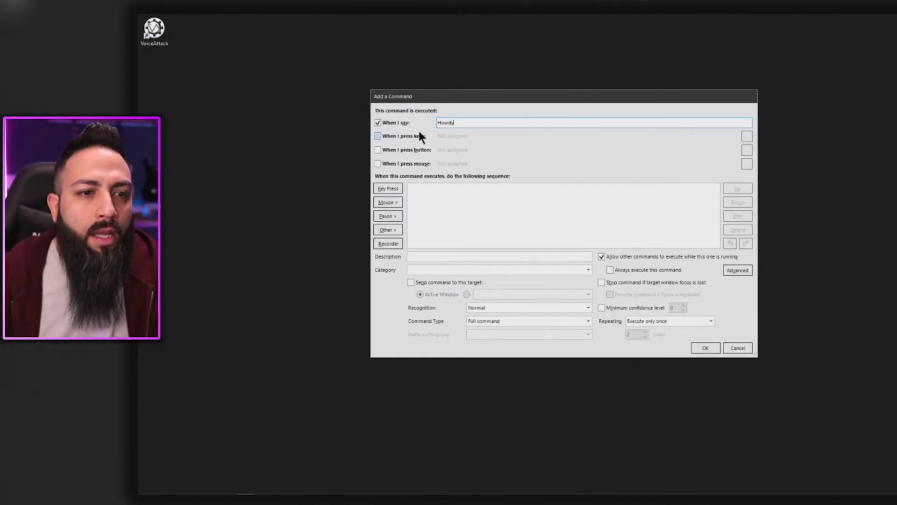
click(387, 229)
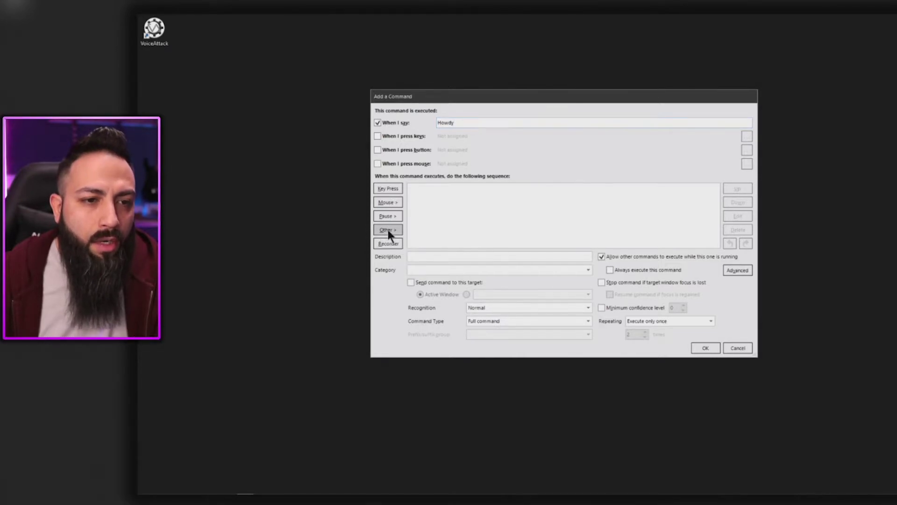
mouse_move(425, 241)
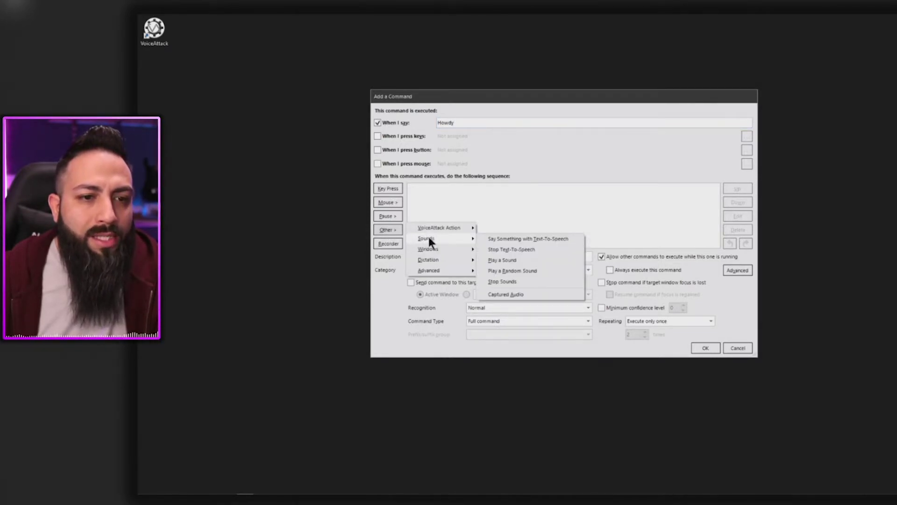
click(525, 239)
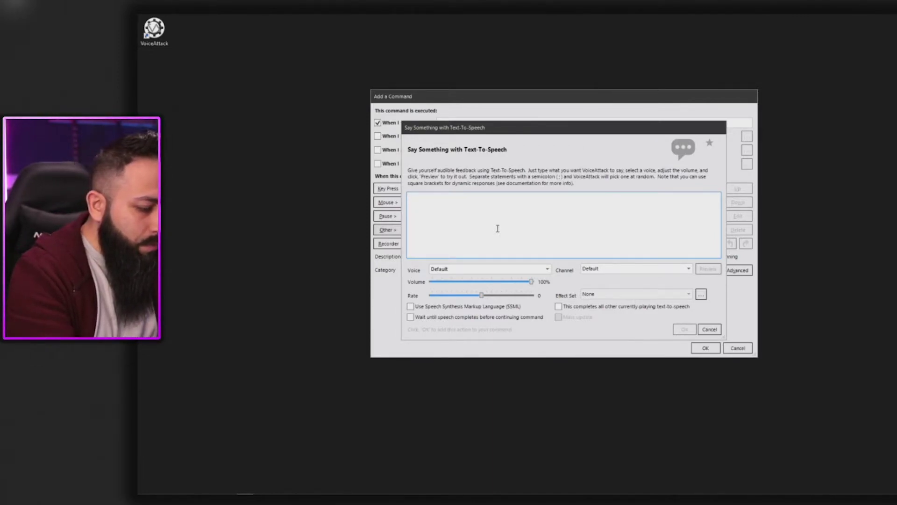
text(Good day )
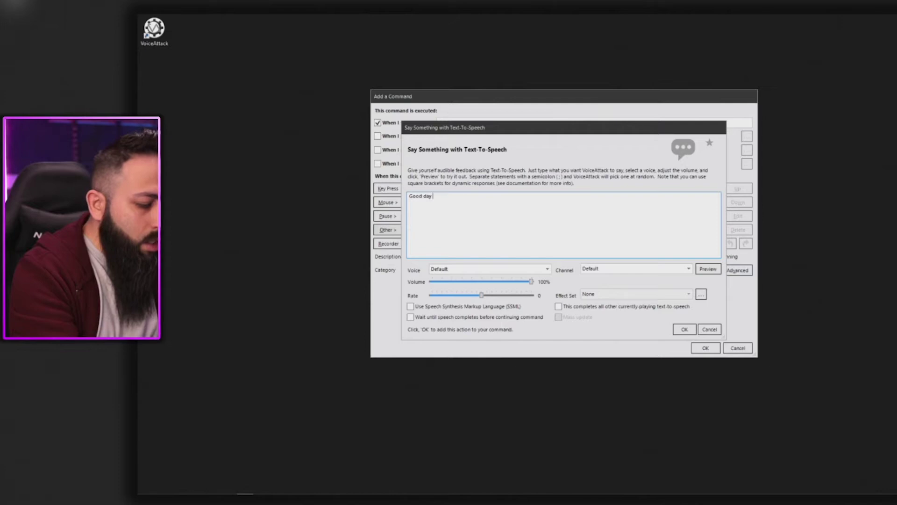
text(to you)
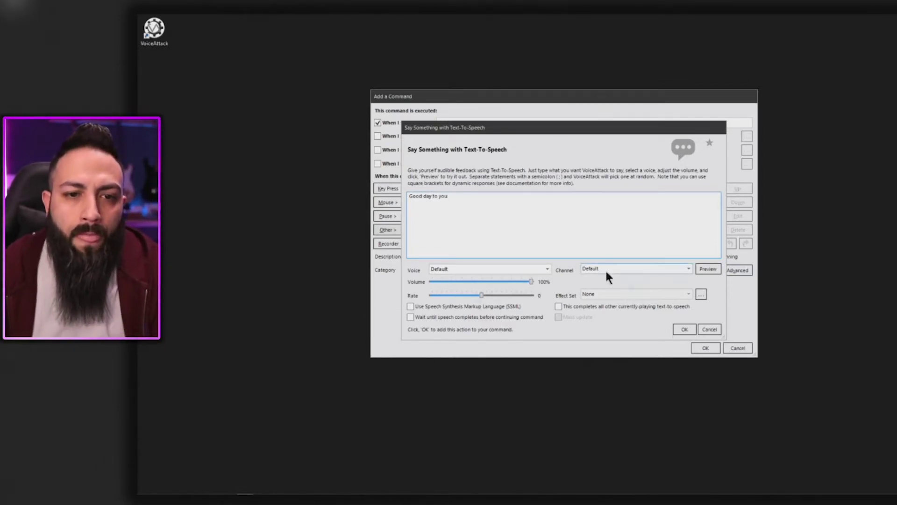
click(683, 329)
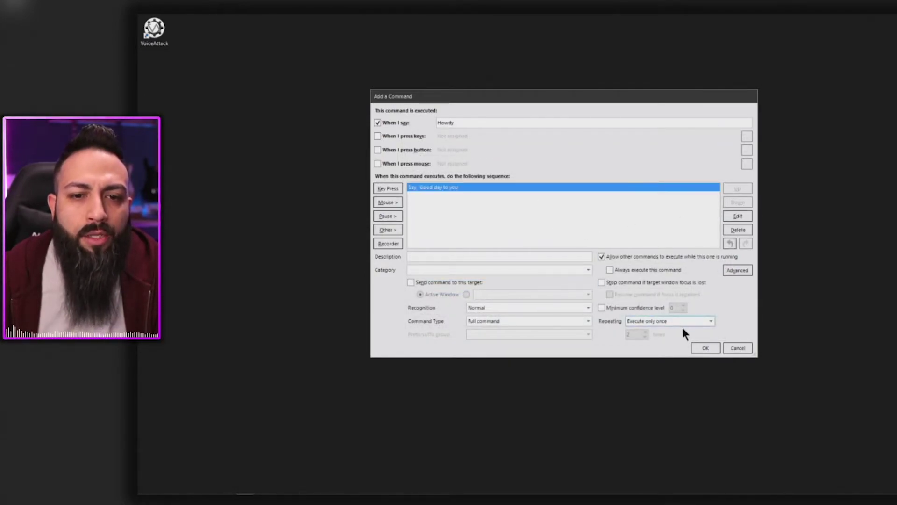
click(707, 348)
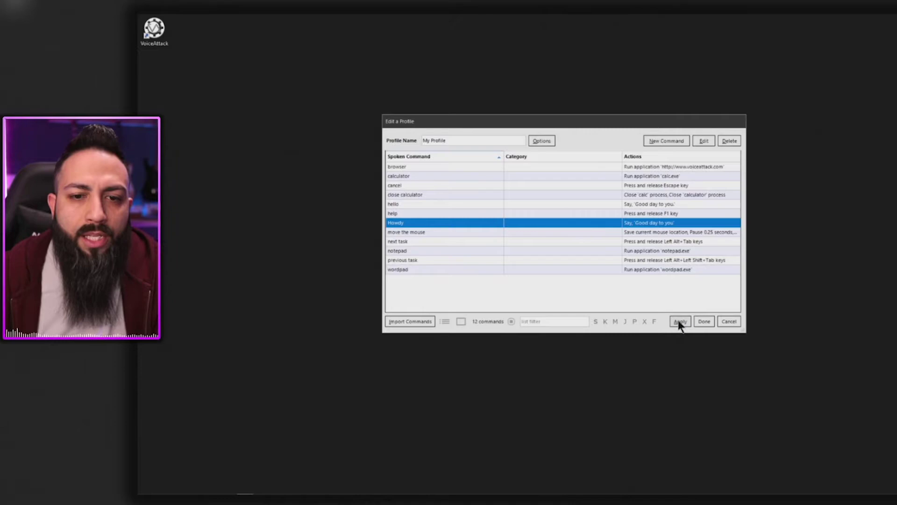
click(704, 320)
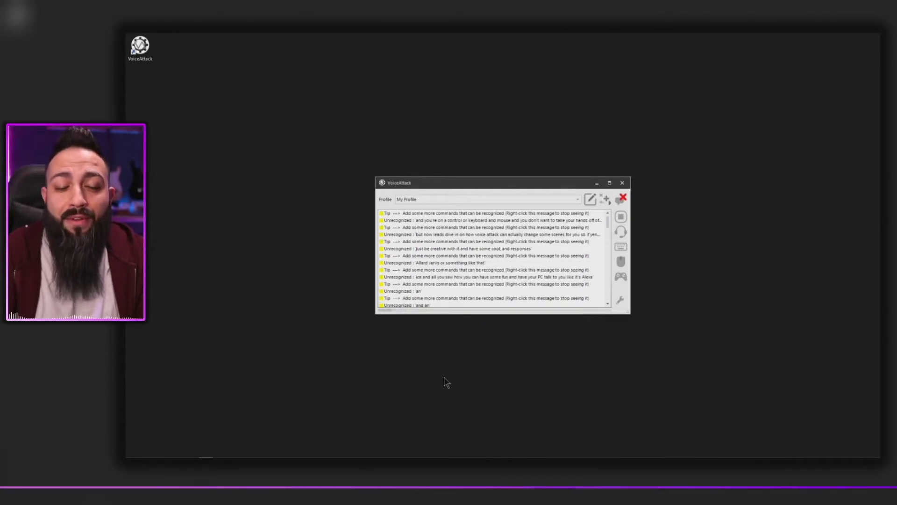
Create a new My Profile command with the spoken phrase 'Camera one'.
click(590, 200)
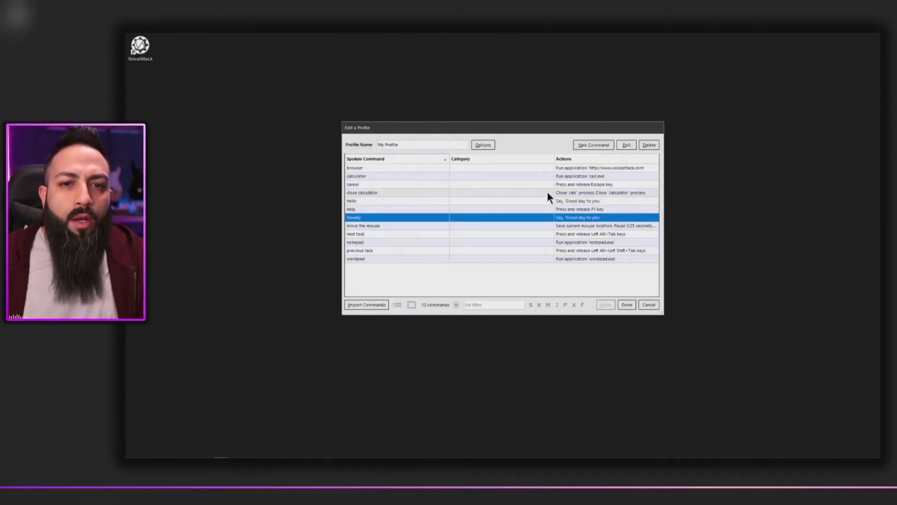
click(589, 145)
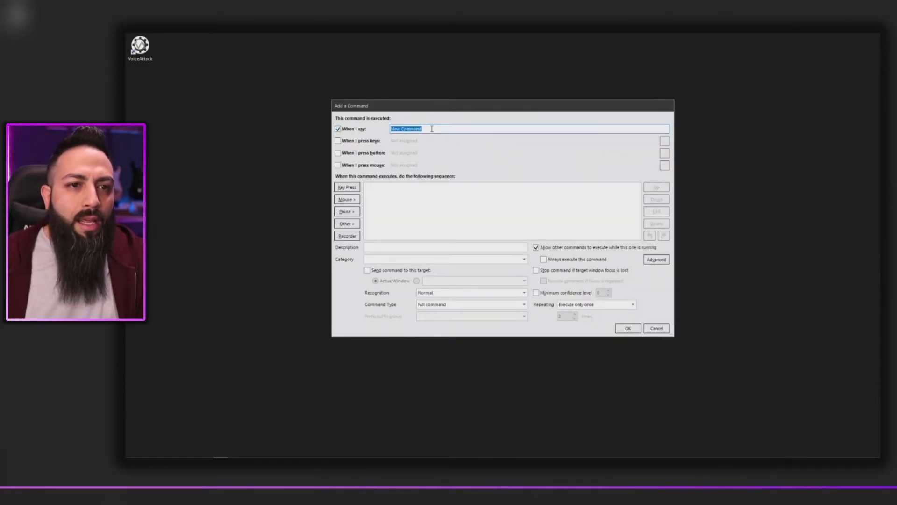
text(C)
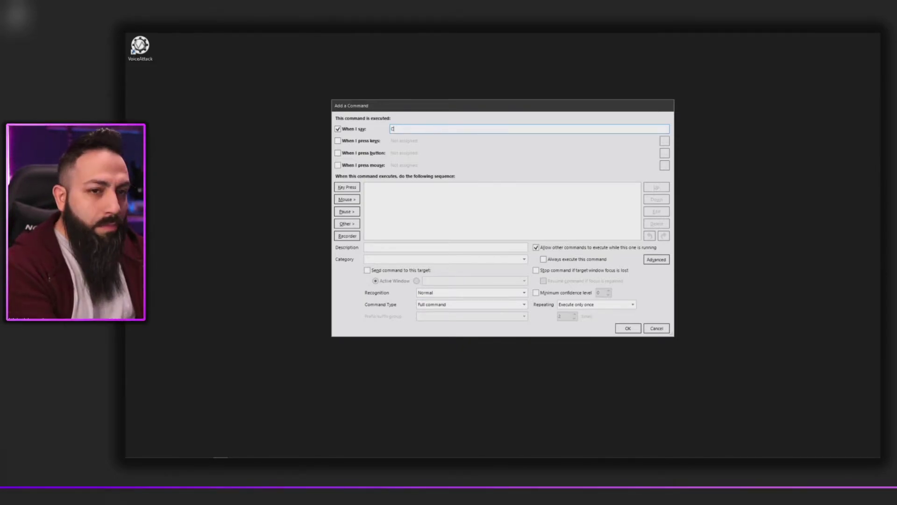
text(amera)
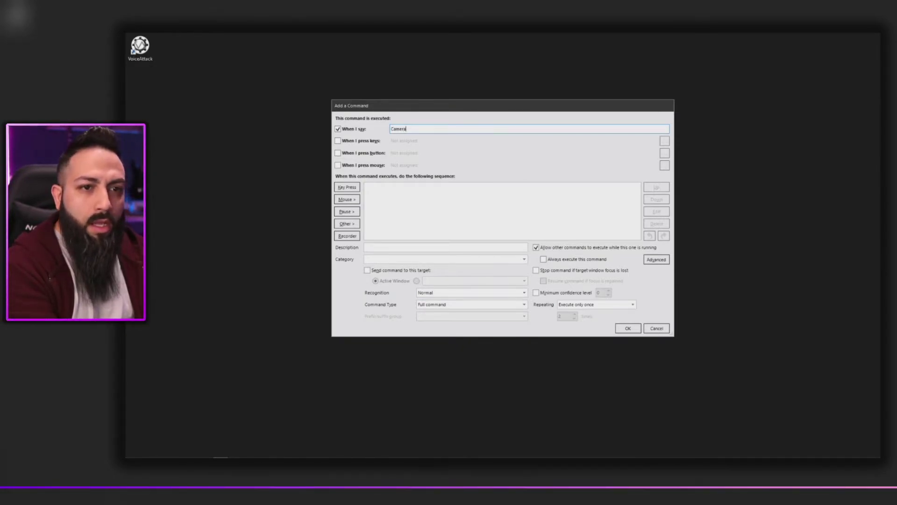
text( one)
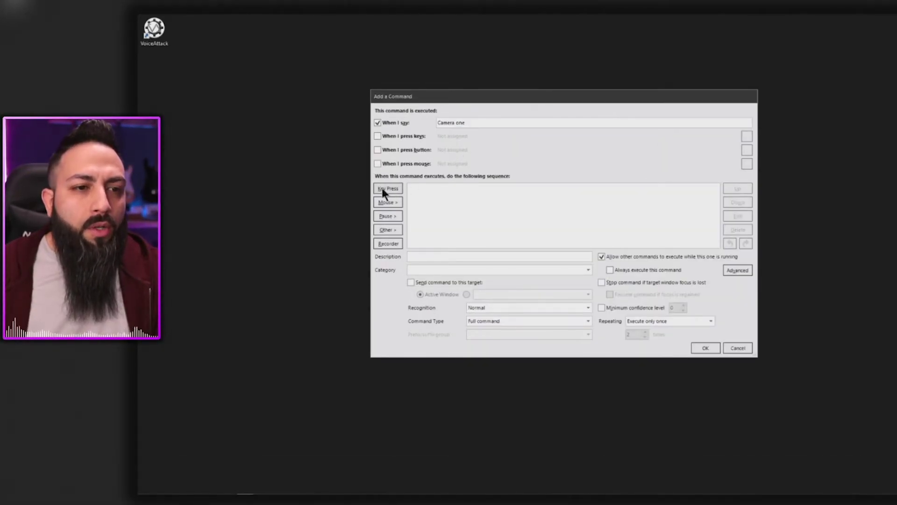
Add a key-press action sending Left Ctrl + Right Shift + 1, disabling the key press tips.
click(388, 188)
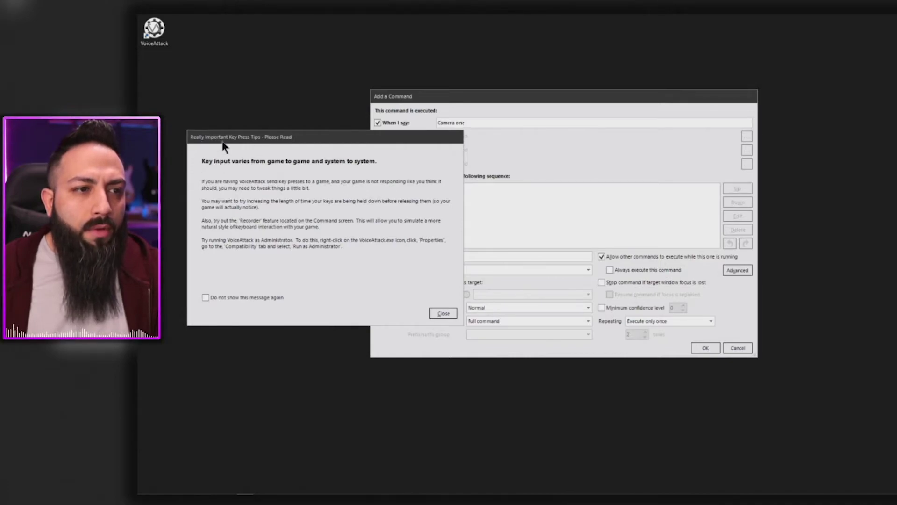
click(205, 297)
click(443, 313)
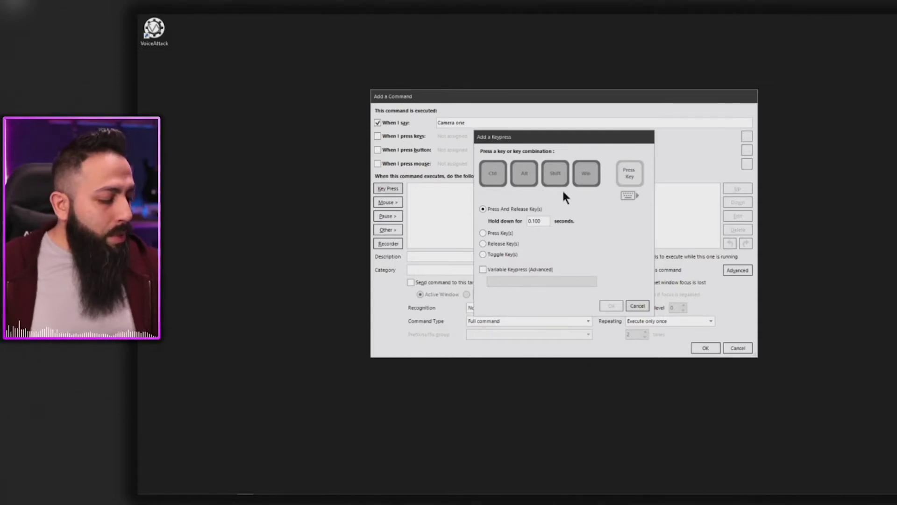
key(ctrl)
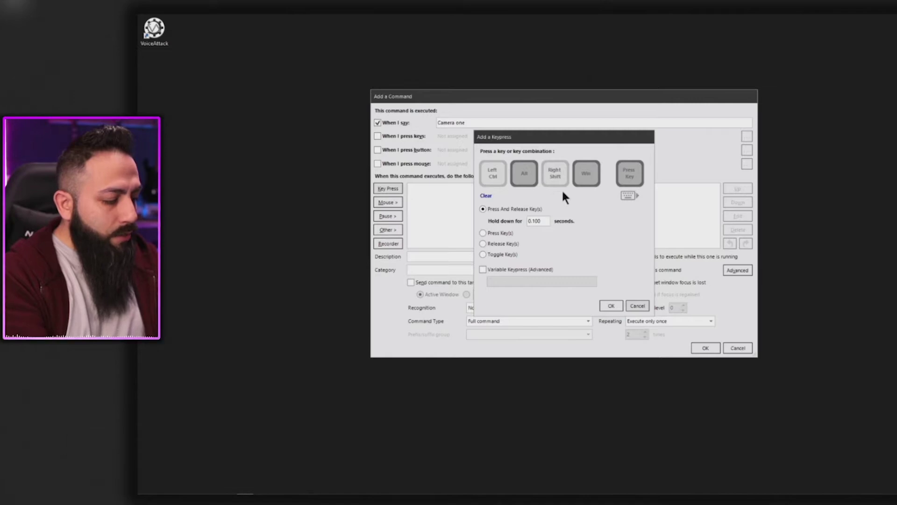
key(1)
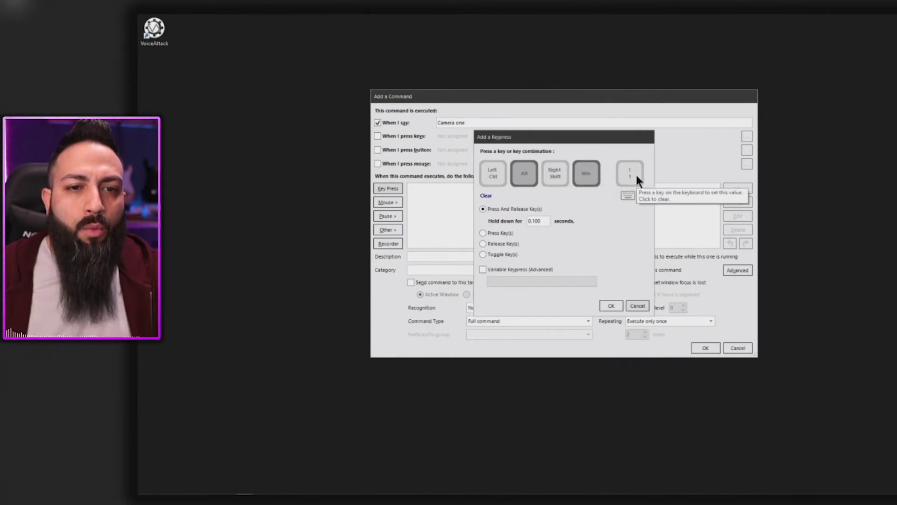
click(610, 306)
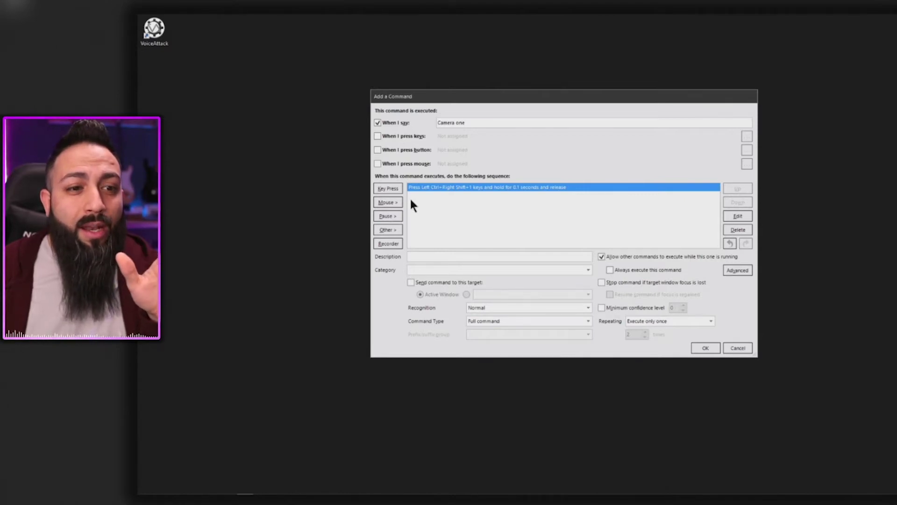
Add a 'You got it' text-to-speech reply to Camera one and save the command.
click(383, 231)
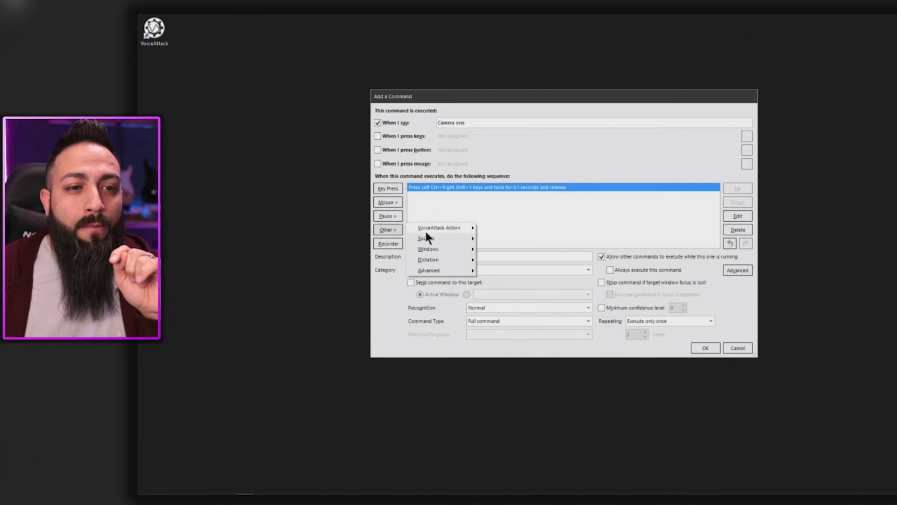
mouse_move(432, 239)
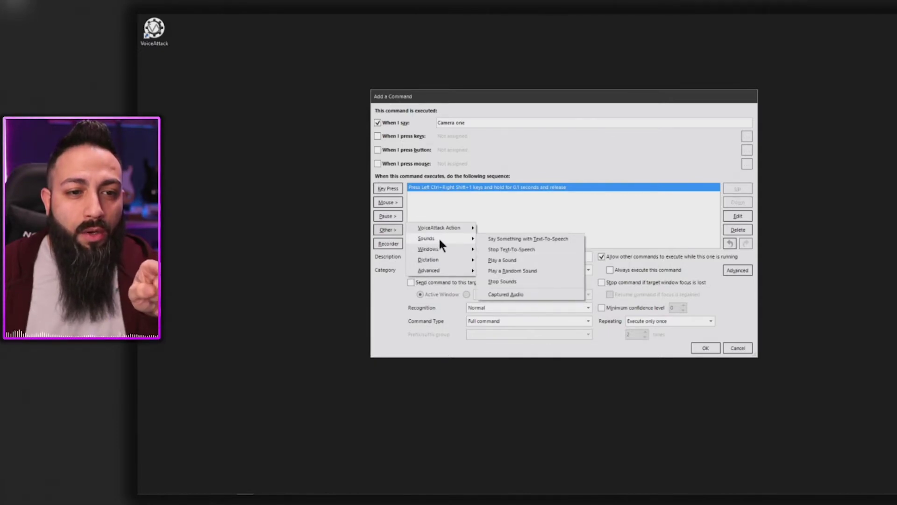
click(503, 238)
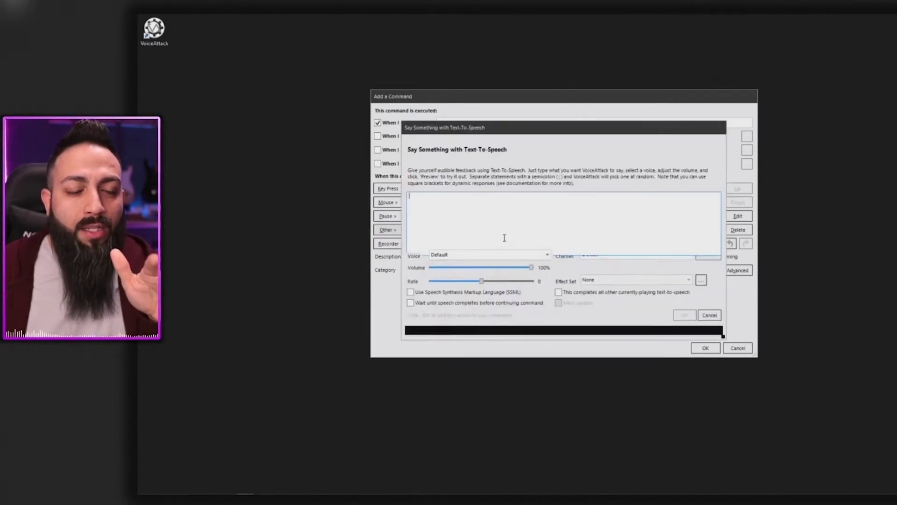
text(You got it)
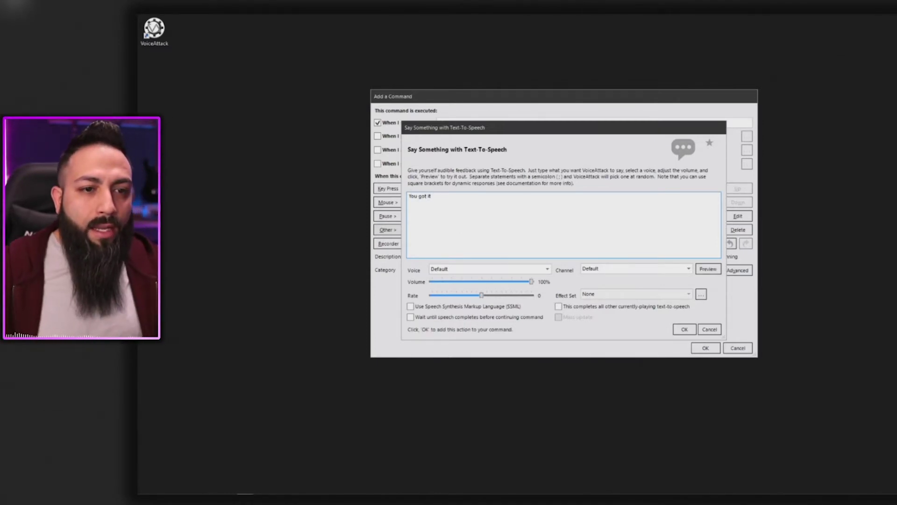
click(683, 328)
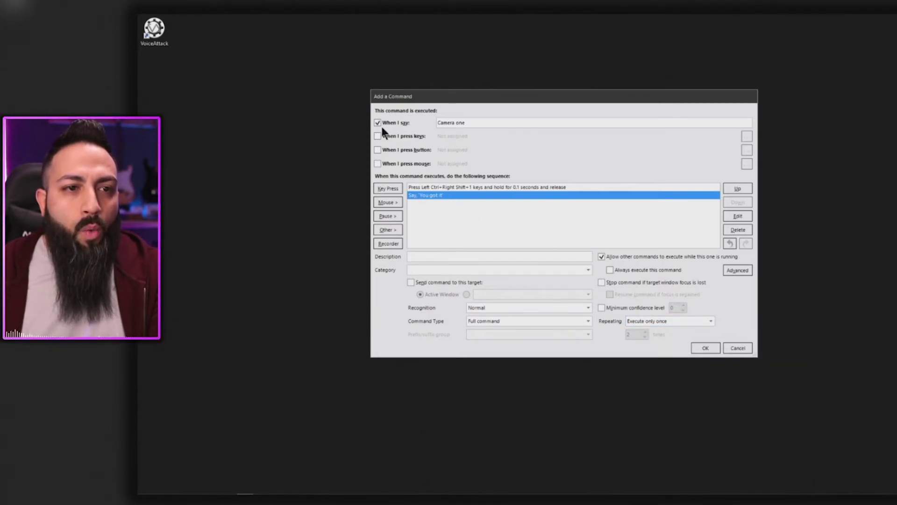
click(455, 123)
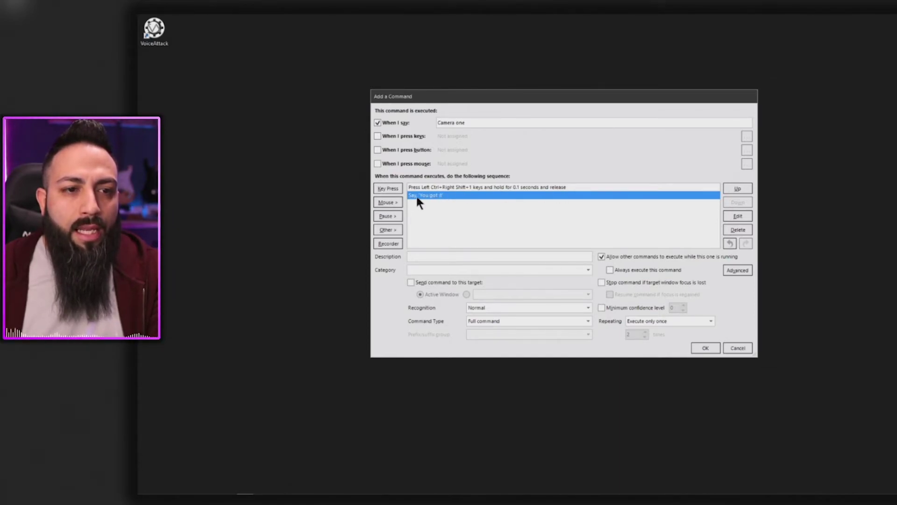
click(705, 349)
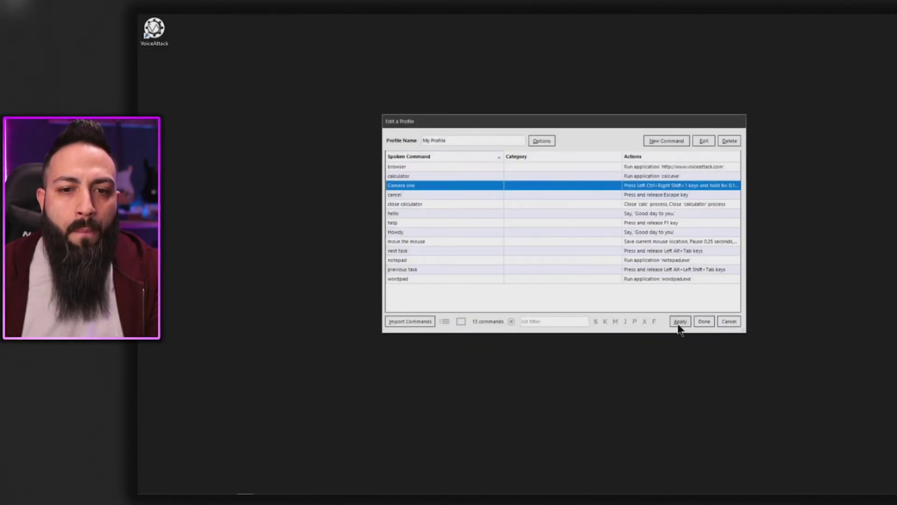
click(704, 321)
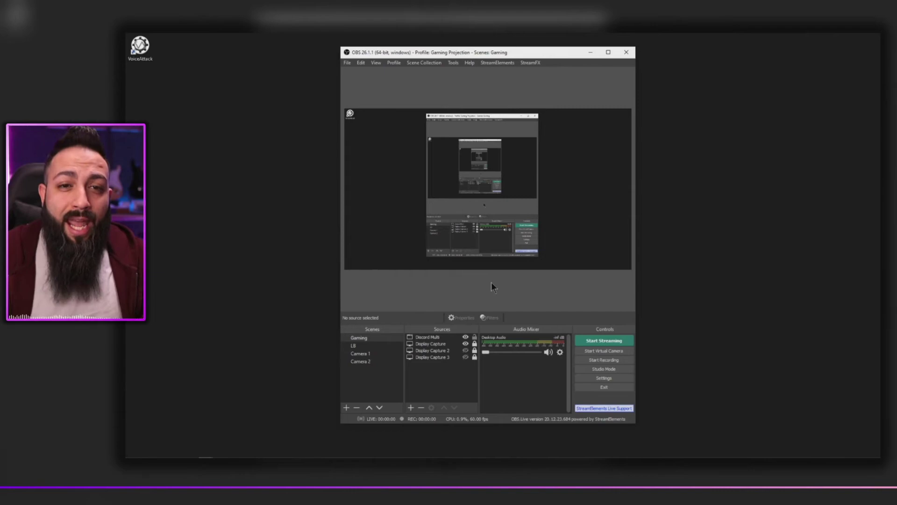
In OBS Hotkeys settings, bind Ctrl+Shift+1 to Camera 1 and Ctrl+Shift+2 to Camera 2.
click(588, 378)
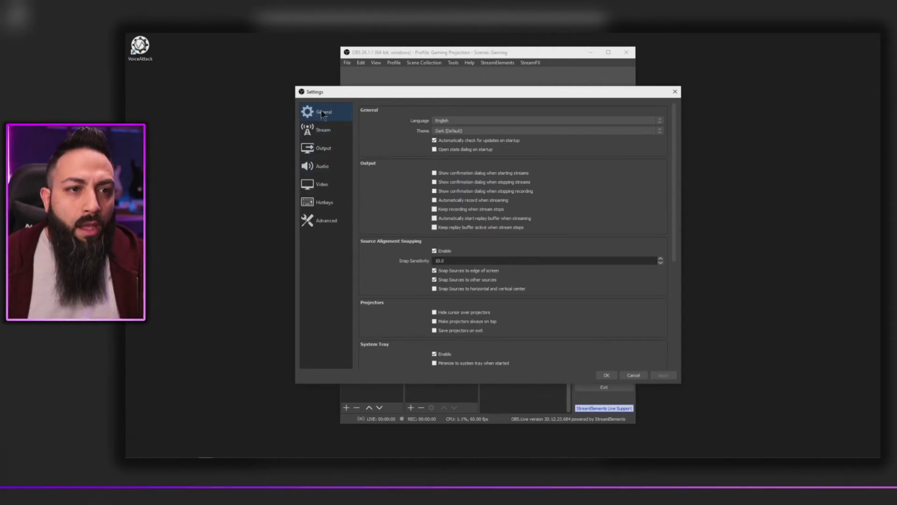
click(340, 202)
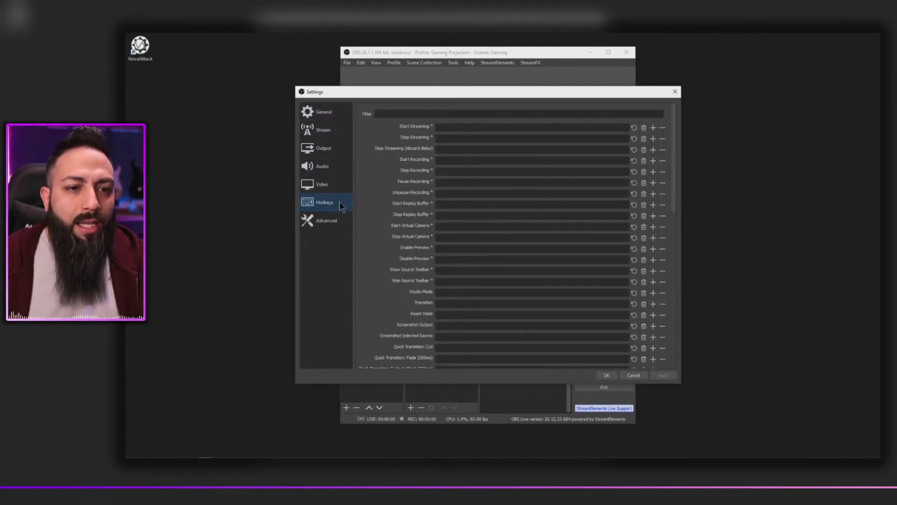
scroll(430, 240, down, 5)
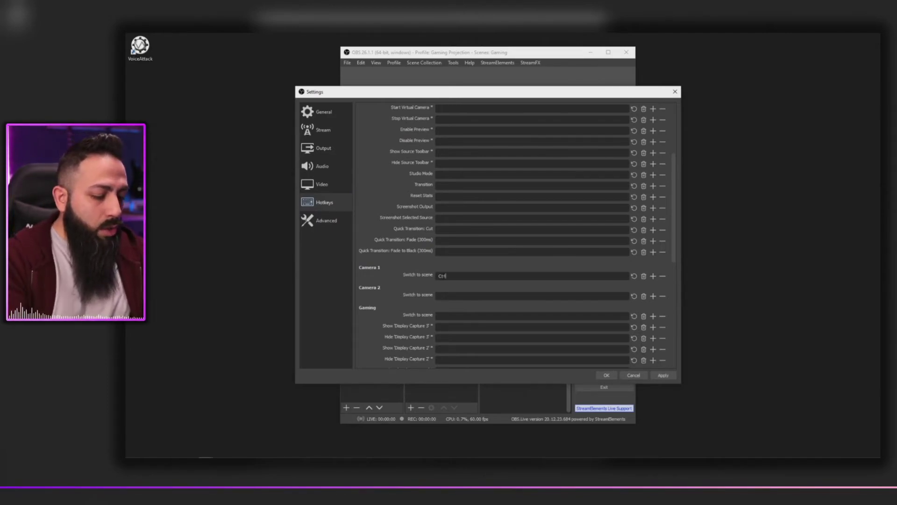
key(ctrl+shift+1)
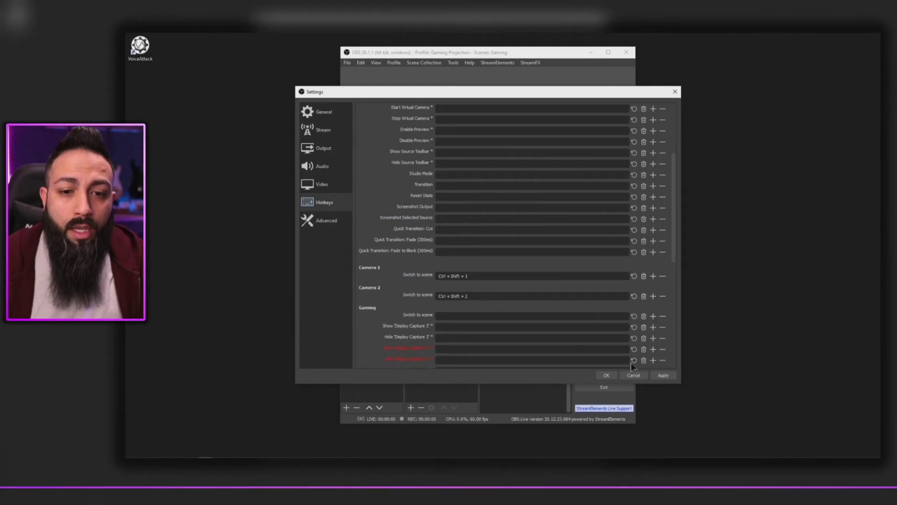
click(606, 375)
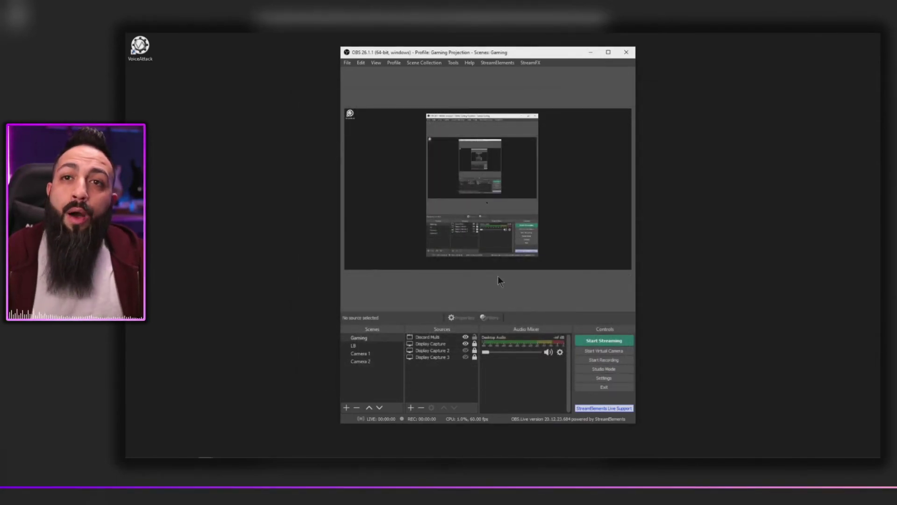